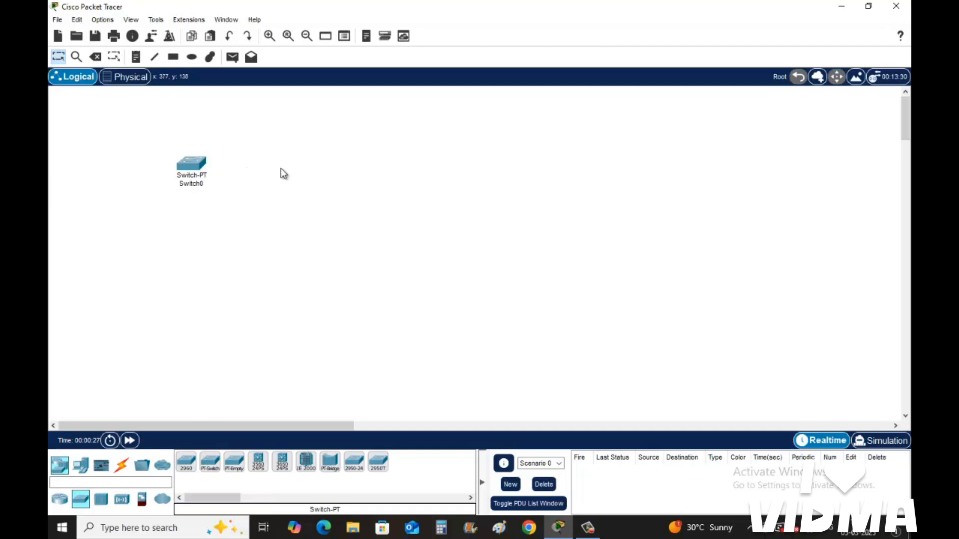
Step: Place a second PT-Switch to the right of Switch0 and two PCs in a row below Switch0
left_click(210, 462)
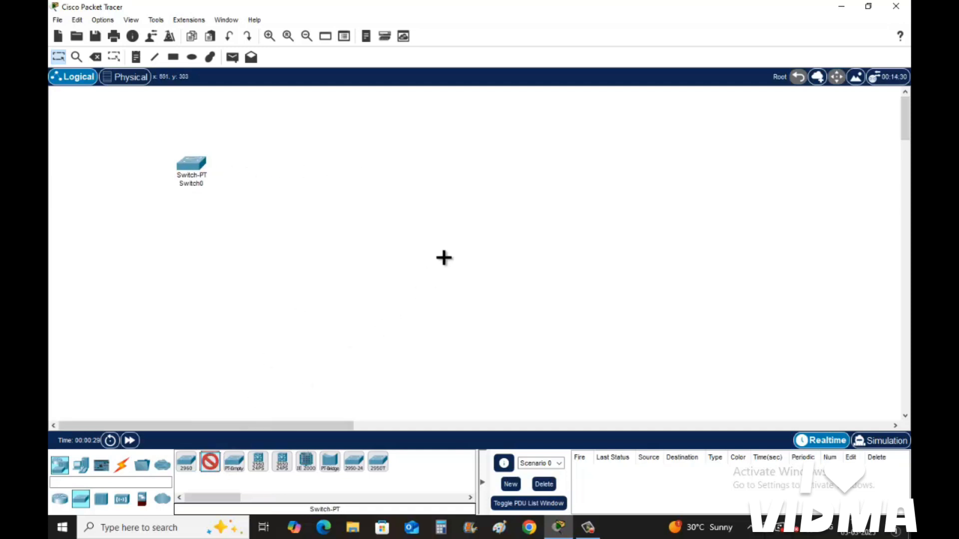
left_click(470, 172)
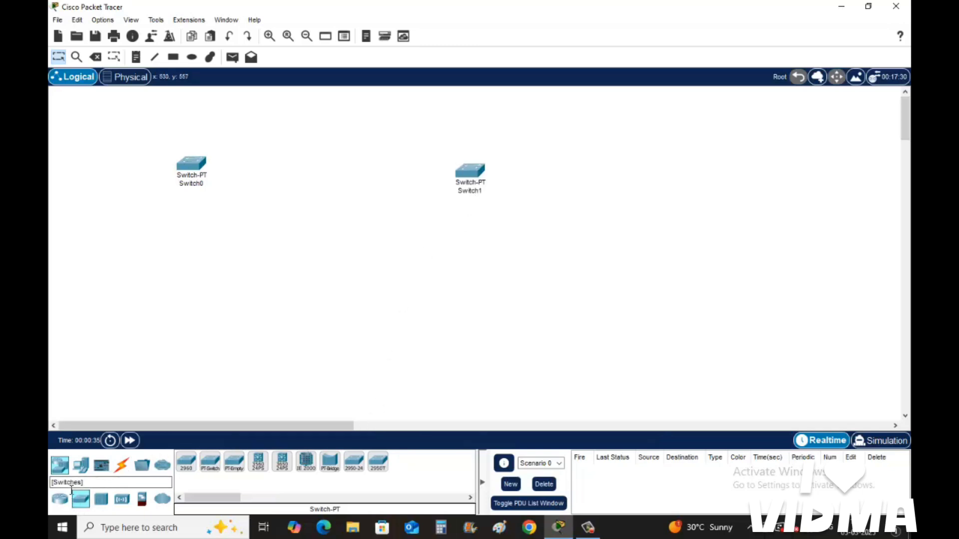
left_click(81, 466)
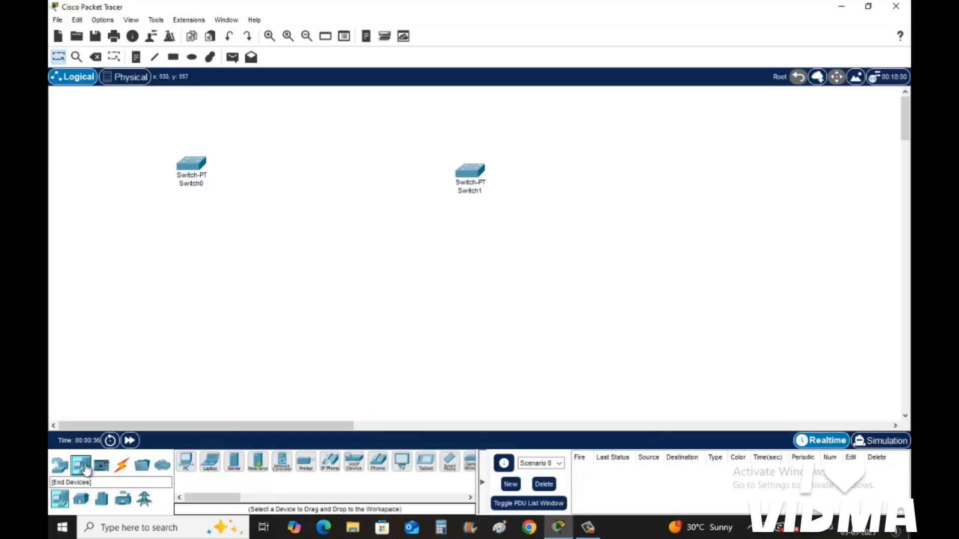
left_click(186, 462)
left_click(101, 342)
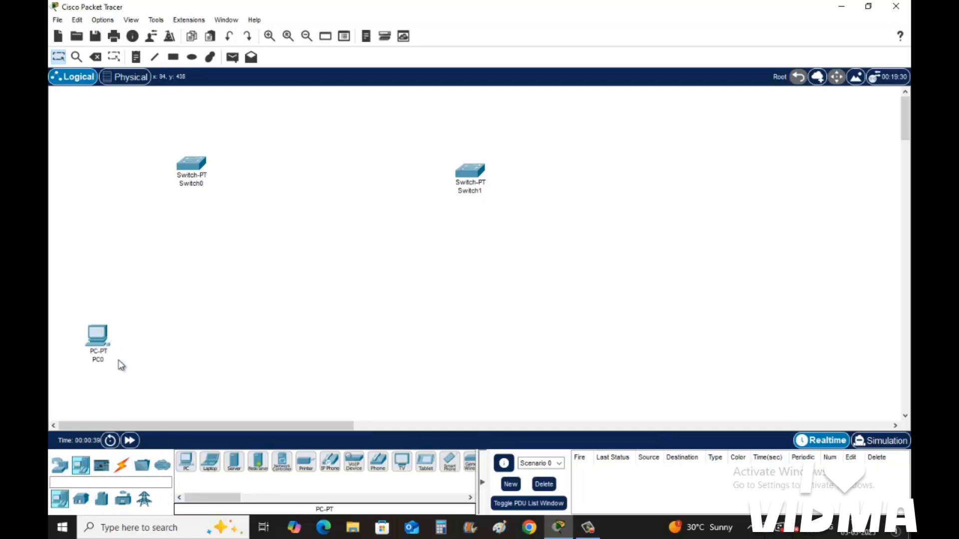
left_click(191, 459)
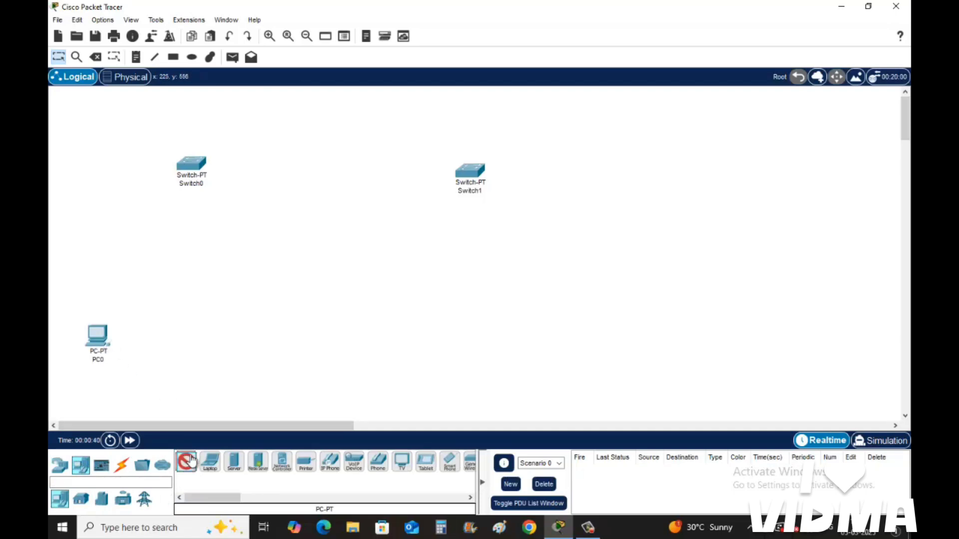
left_click(225, 348)
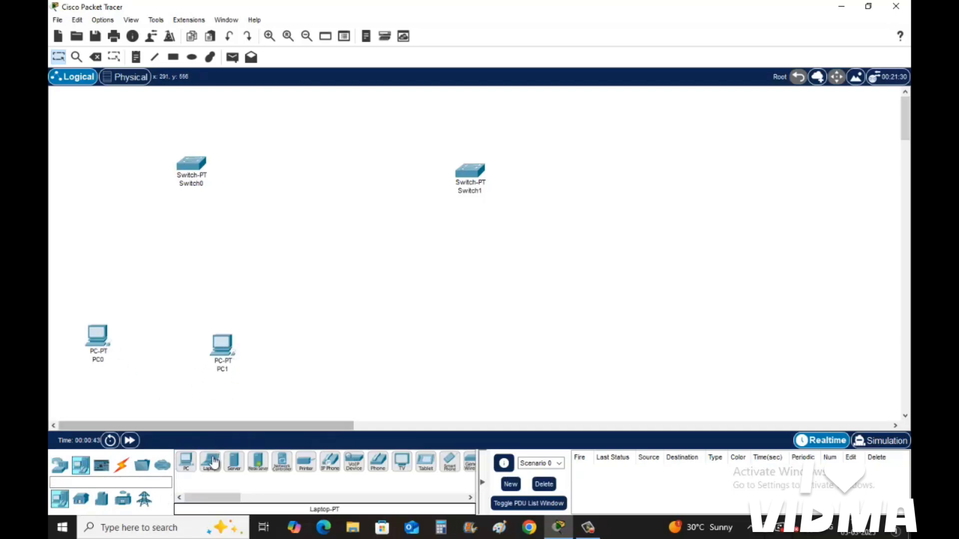
Step: Place two more PCs side by side below Switch1
left_click(186, 461)
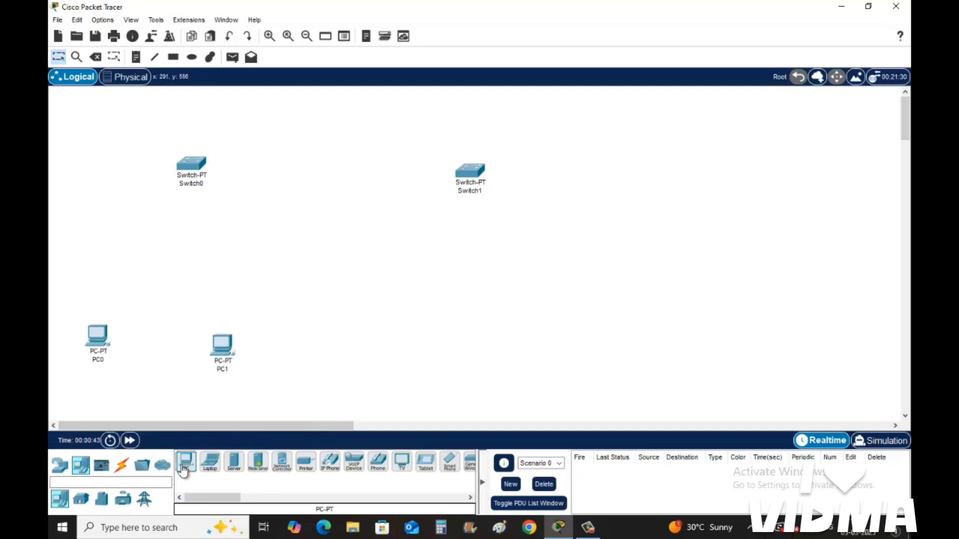
left_click(426, 348)
left_click(186, 461)
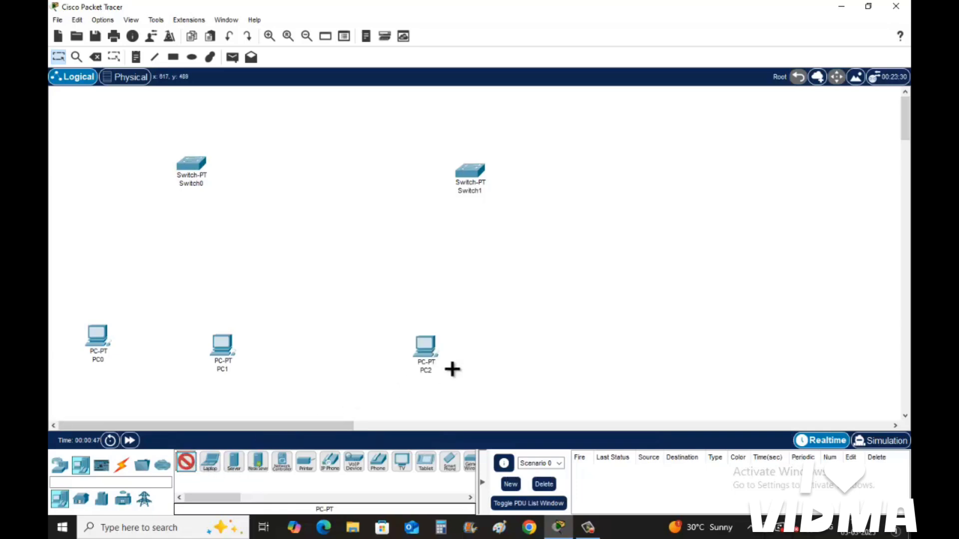
left_click(540, 350)
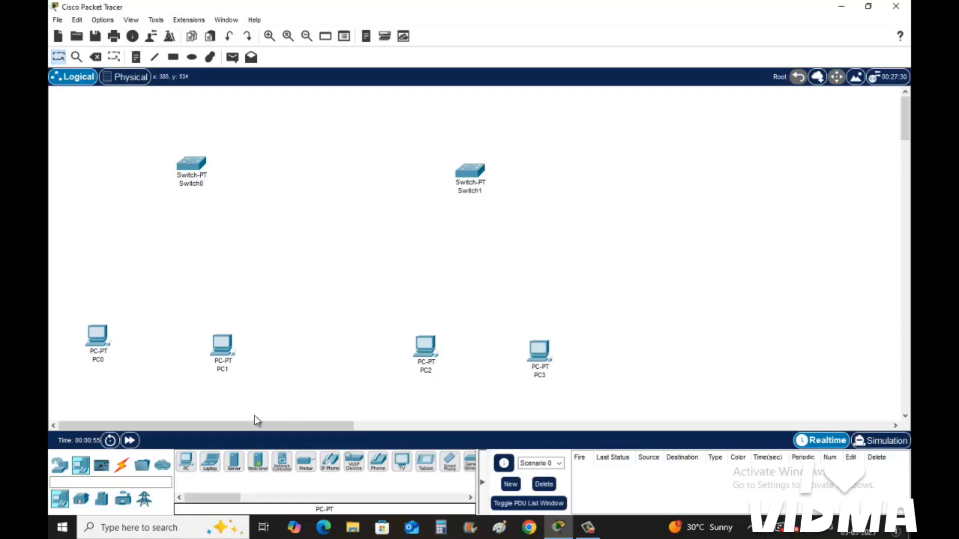
Step: Connect FastEthernet0/1 of Switch0 to FastEthernet0/1 of Switch1 with a Copper Cross-Over cable
left_click(123, 467)
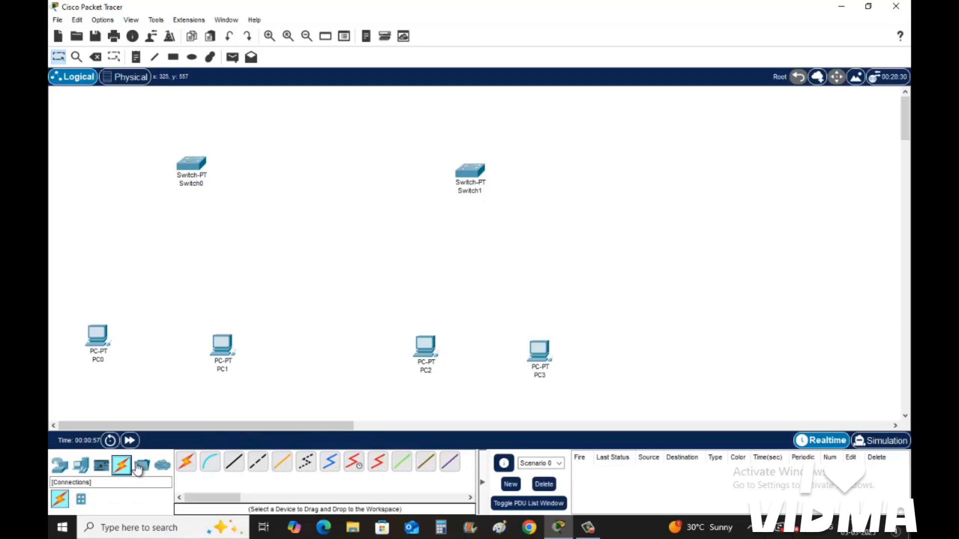
left_click(256, 463)
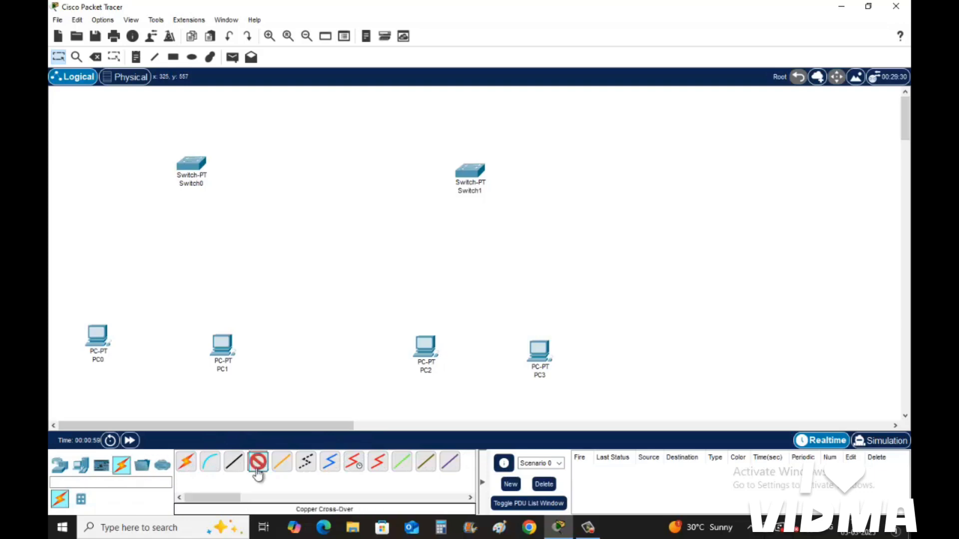
left_click(199, 165)
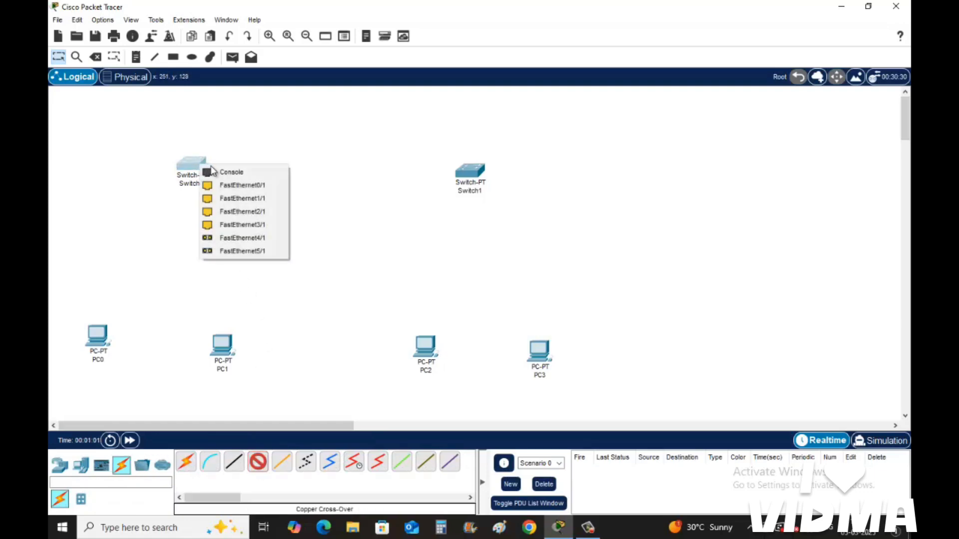
left_click(229, 184)
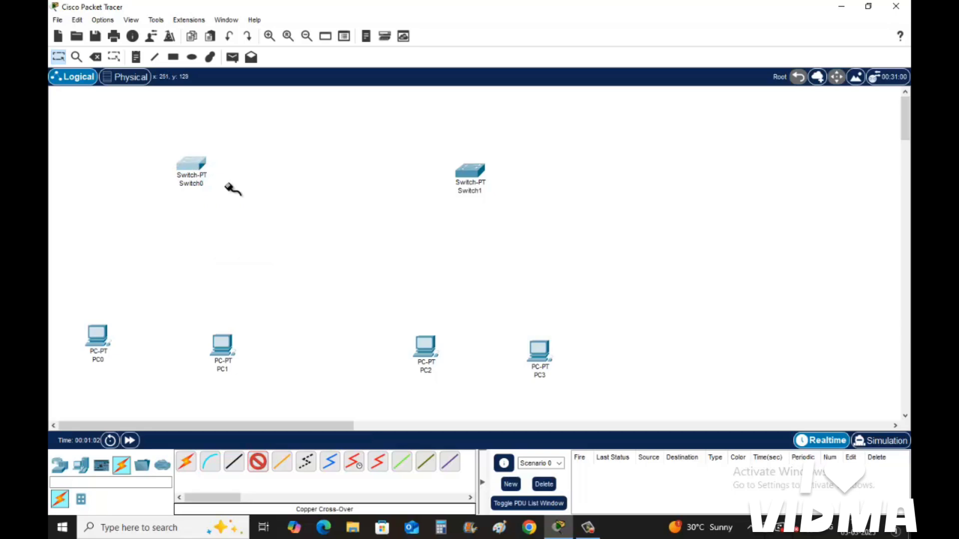
left_click(472, 181)
left_click(495, 196)
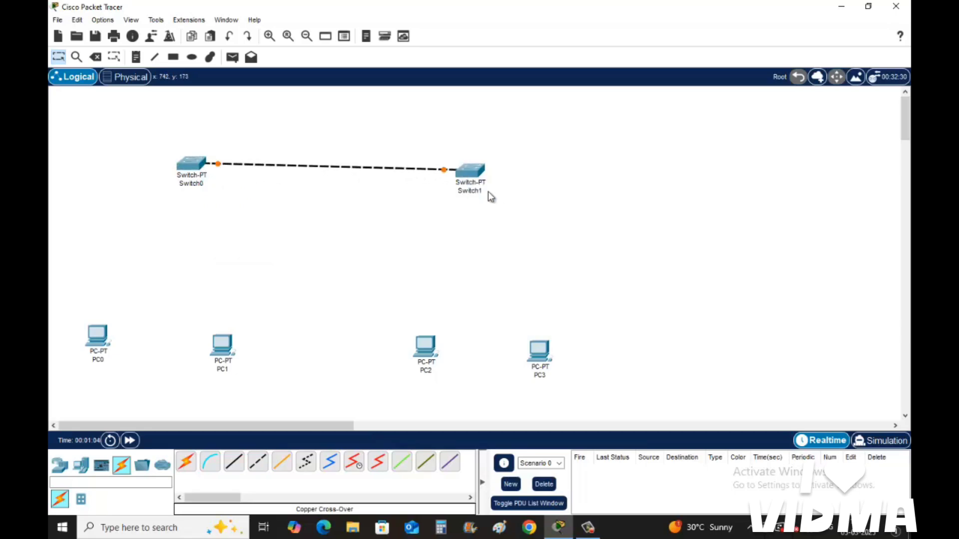
Step: Connect FastEthernet1/1 of Switch0 to FastEthernet0 of PC0 with a Copper Straight-Through cable
left_click(240, 468)
left_click(98, 336)
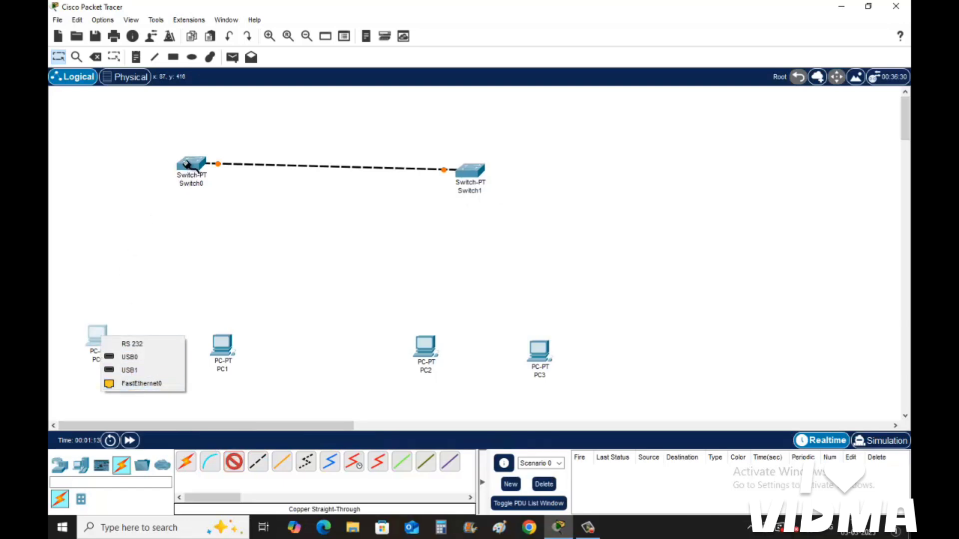
left_click(187, 165)
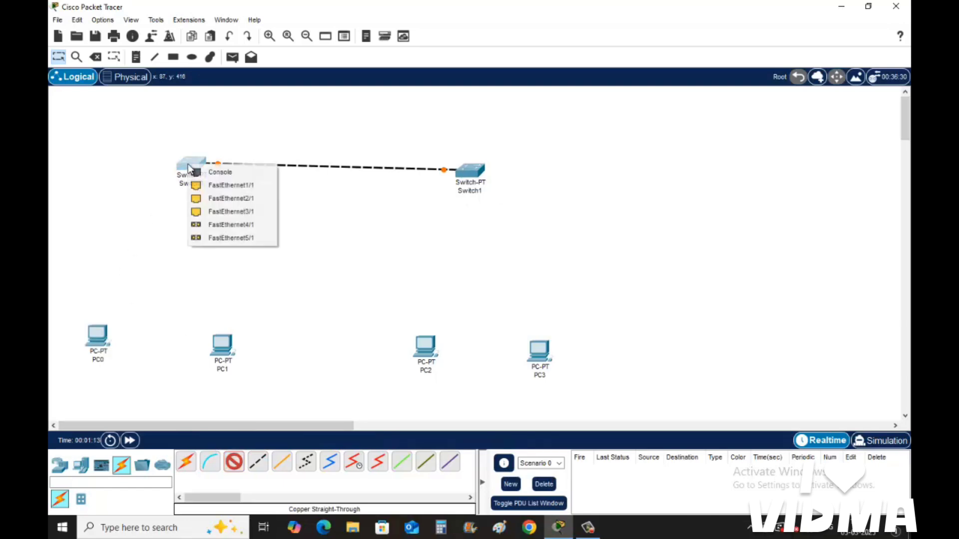
left_click(220, 185)
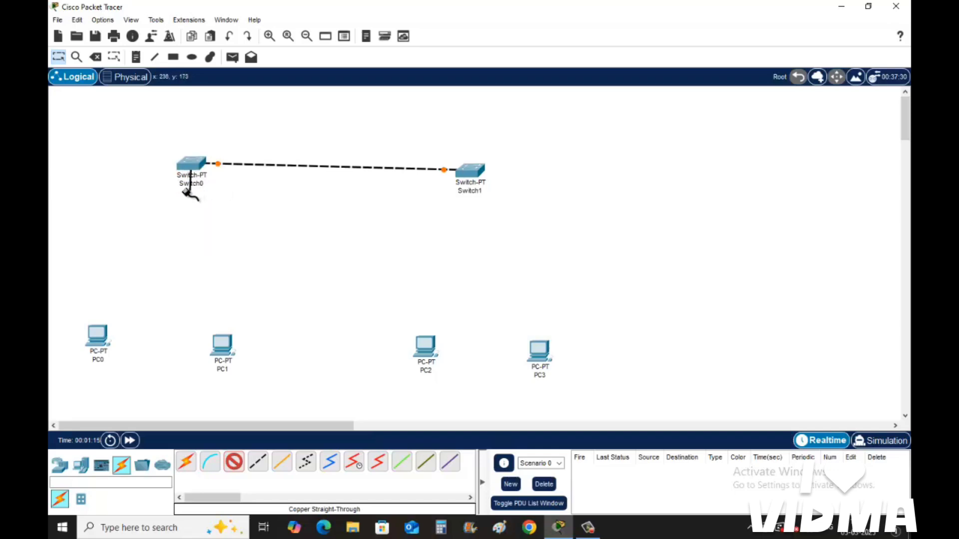
left_click(98, 334)
left_click(134, 383)
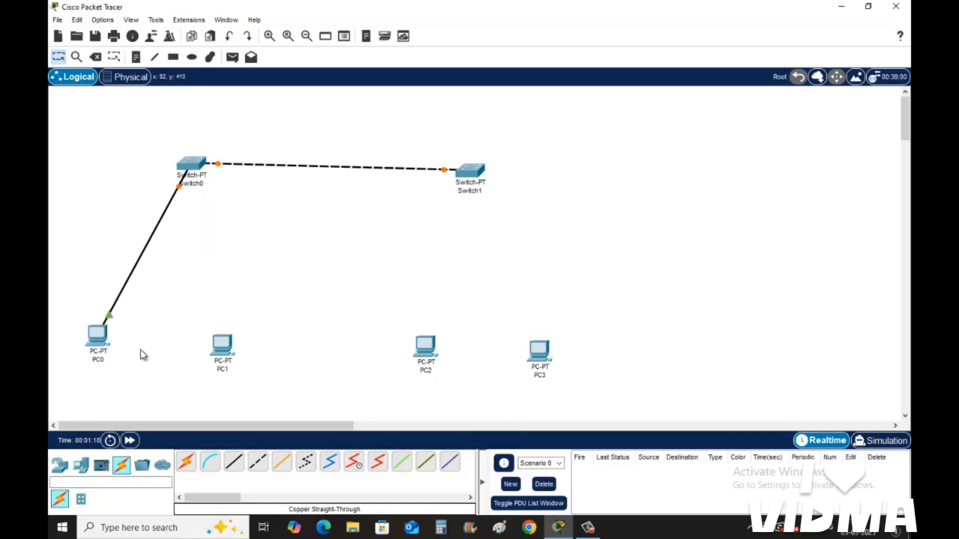
Step: Connect FastEthernet2/1 of Switch0 to FastEthernet0 of PC1 with a Copper Straight-Through cable
left_click(233, 463)
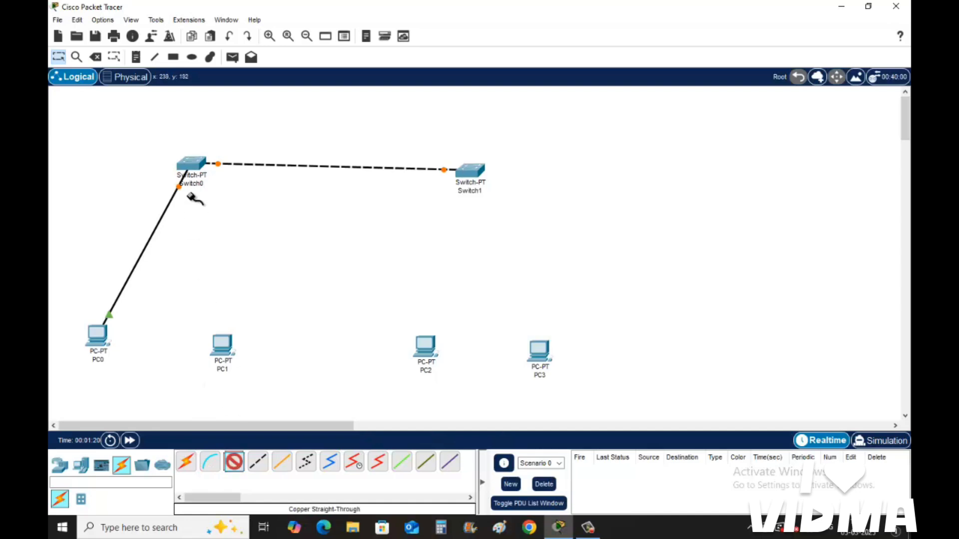
left_click(192, 164)
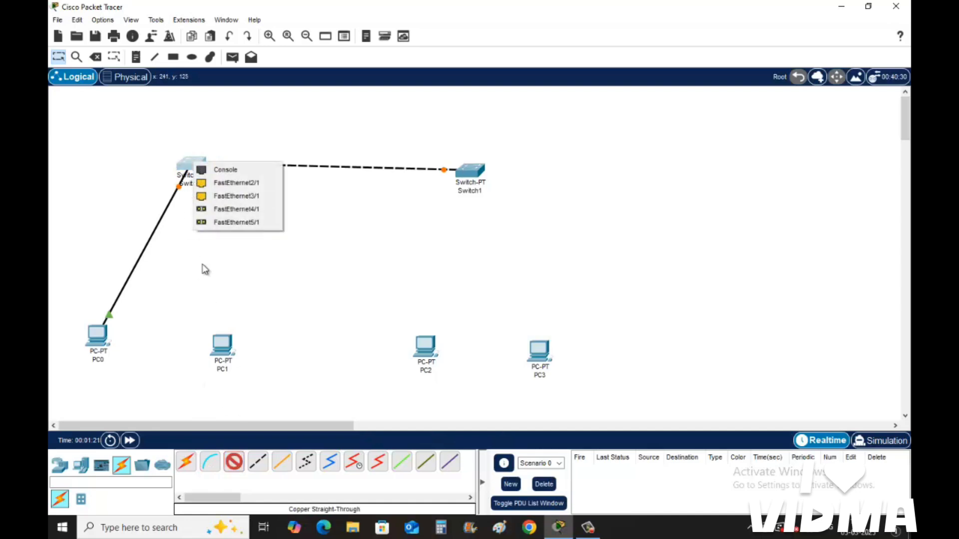
left_click(220, 182)
left_click(223, 343)
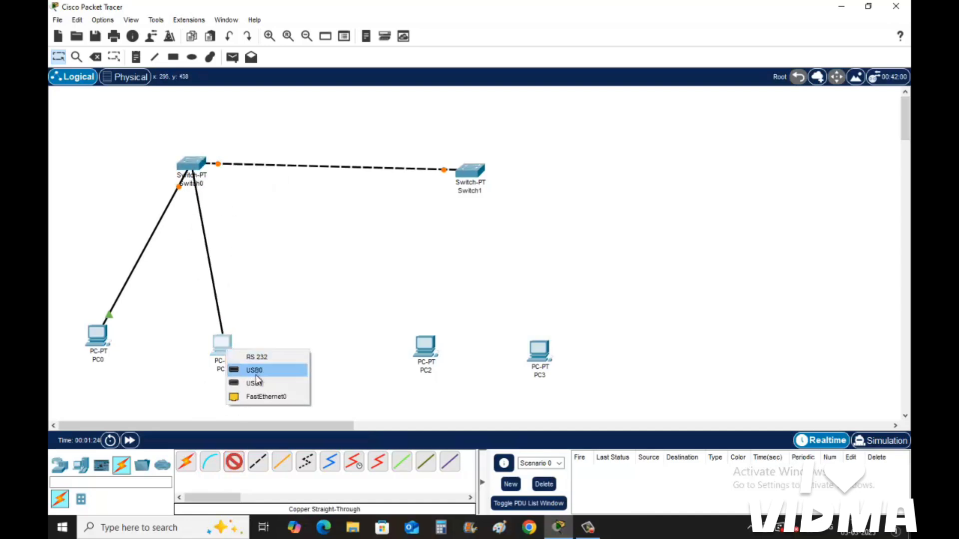
left_click(263, 397)
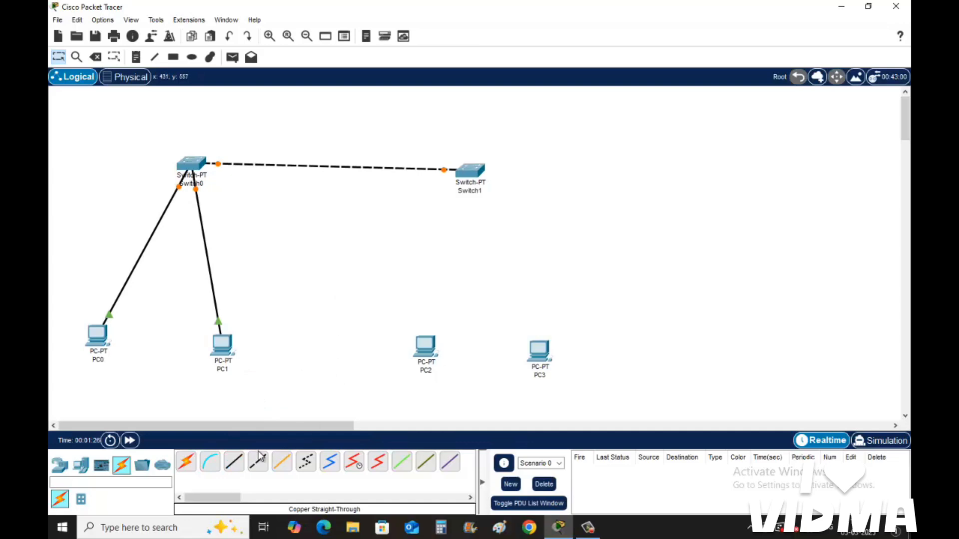
Step: Connect FastEthernet1/1 of Switch1 to FastEthernet0 of PC2 with a Copper Straight-Through cable
left_click(233, 462)
left_click(471, 171)
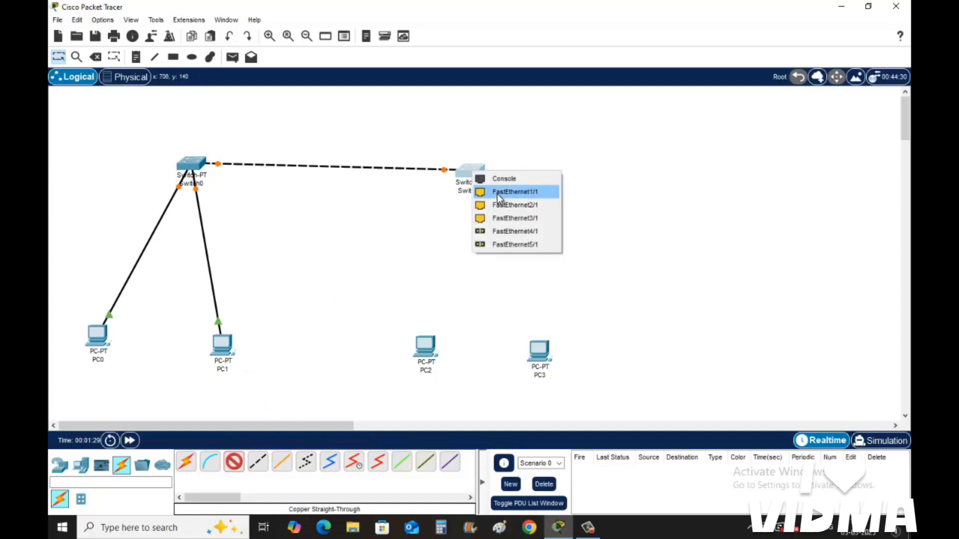
left_click(500, 191)
left_click(423, 344)
left_click(462, 395)
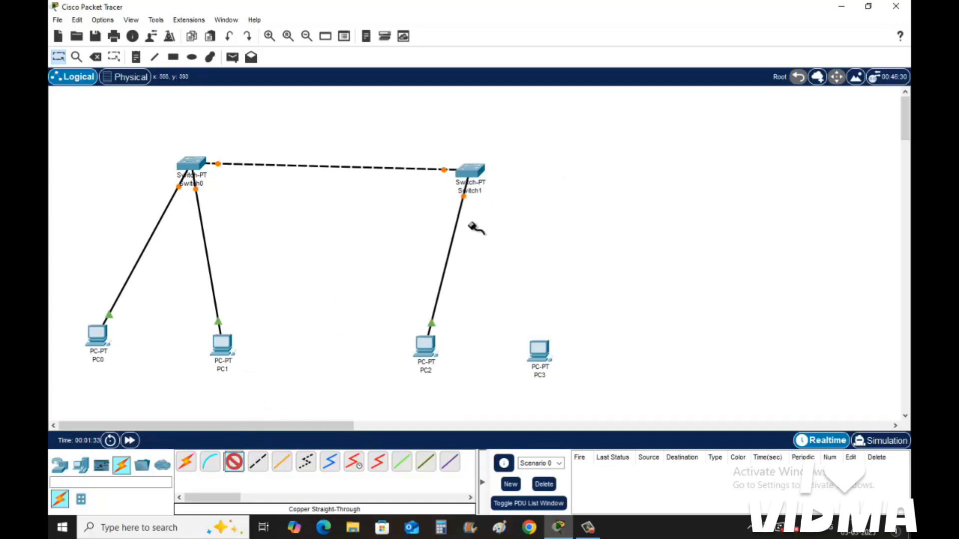
Step: Connect FastEthernet2/1 of Switch1 to FastEthernet0 of PC3 with a Copper Straight-Through cable
left_click(469, 171)
left_click(519, 205)
left_click(539, 350)
left_click(567, 395)
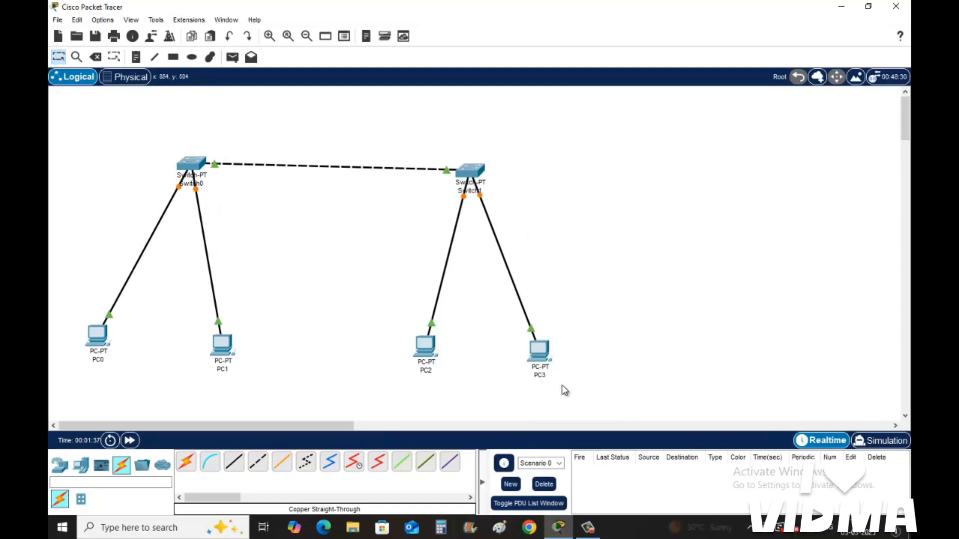
Step: Rename the labels of PC0 and PC1 to 192.168.0.1 and 192.168.0.2
left_click(99, 360)
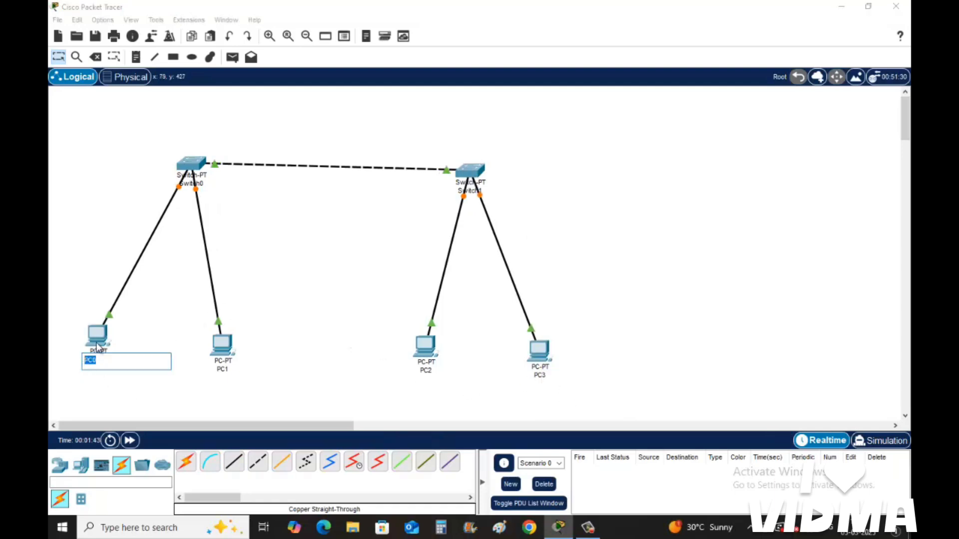
type("192.168.0.1")
left_click(159, 385)
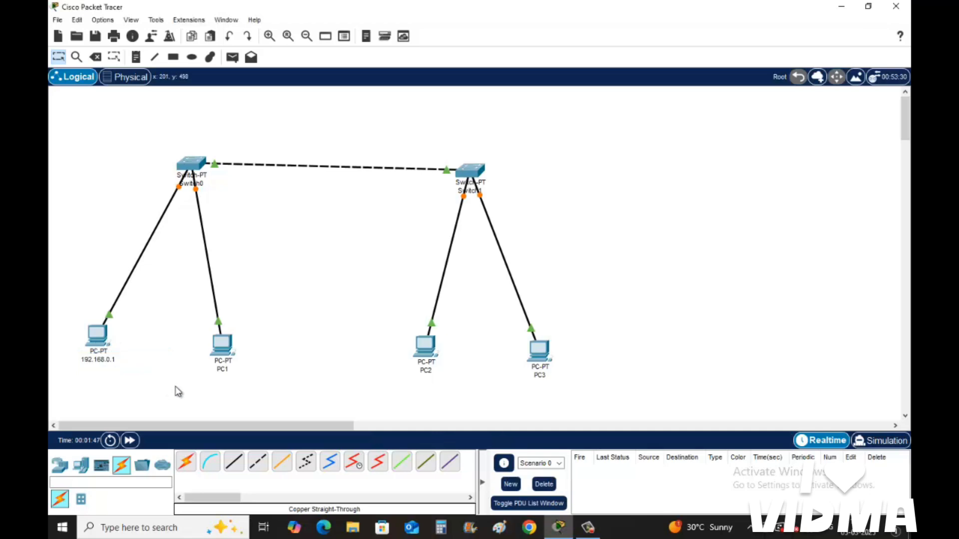
left_click(224, 370)
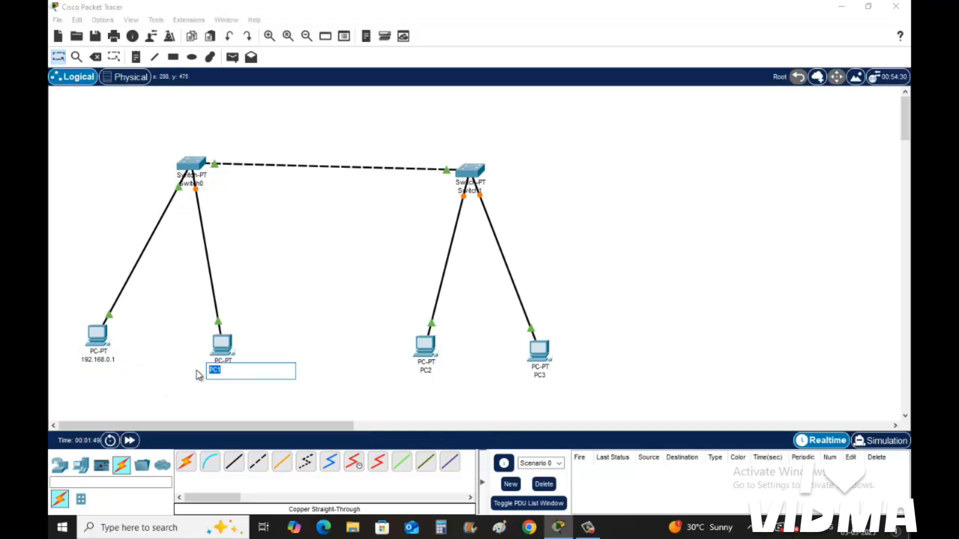
type("192.168.0.1")
left_click(276, 418)
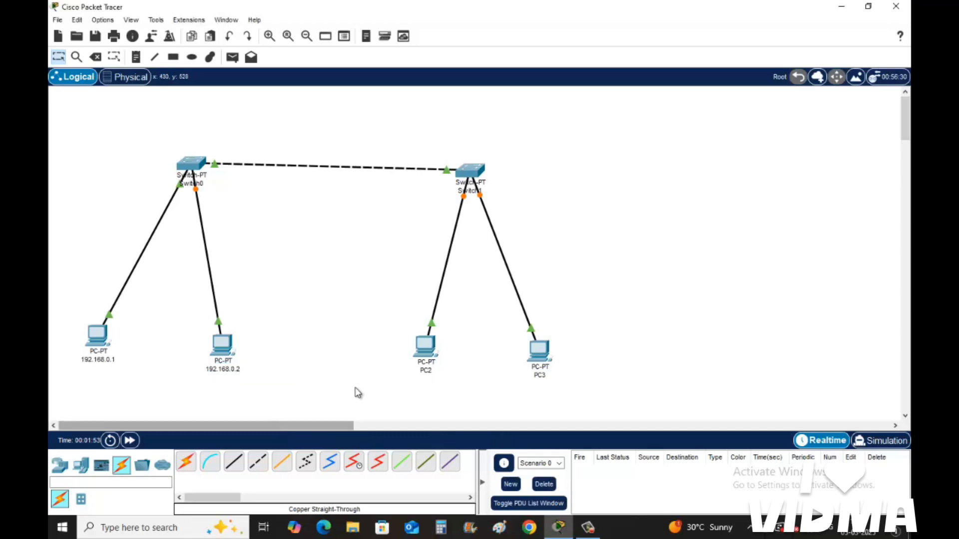
Step: Rename the labels of PC2 and PC3 to 192.168.0.3 and 192.168.0.4
left_click(426, 371)
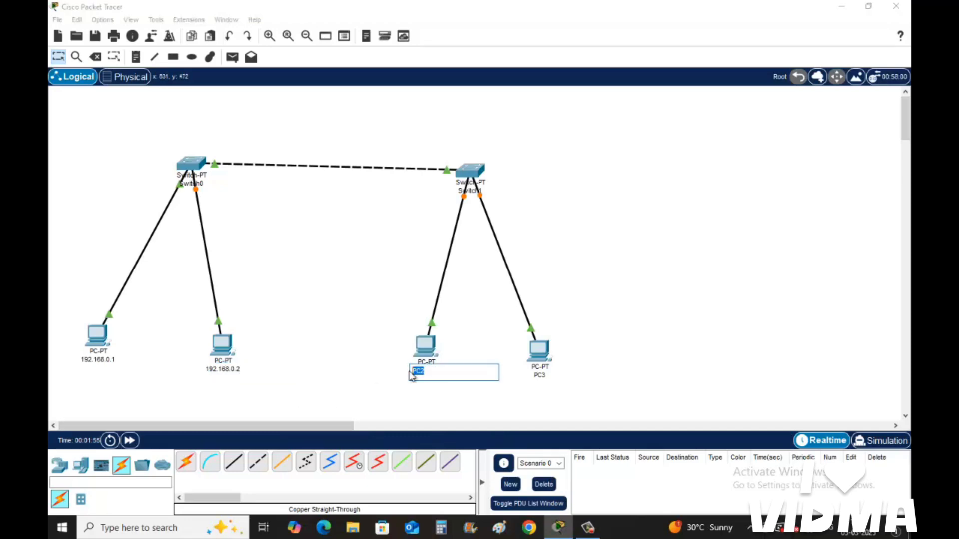
type("192.168.0.1")
key("BackSpace")
type("3")
left_click(453, 398)
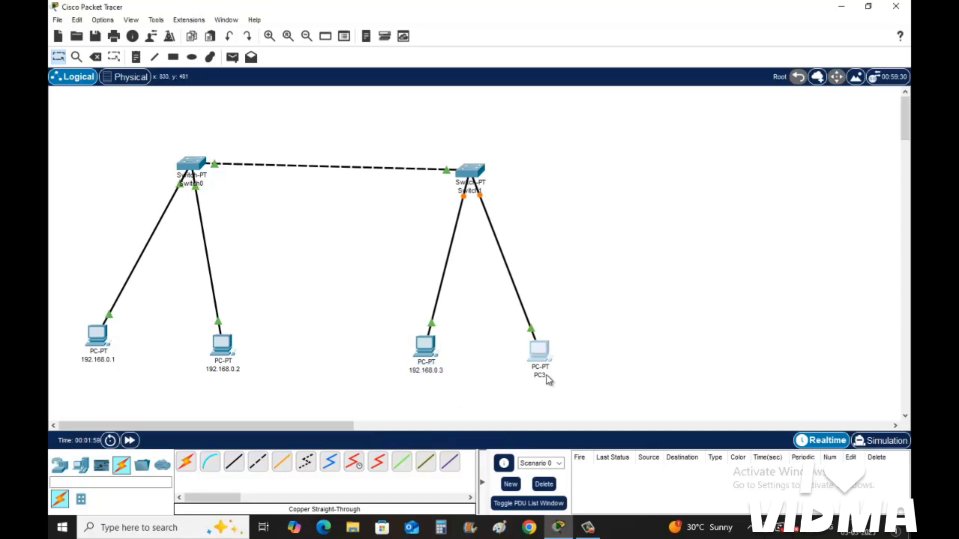
left_click(539, 375)
type("192.168.0.1")
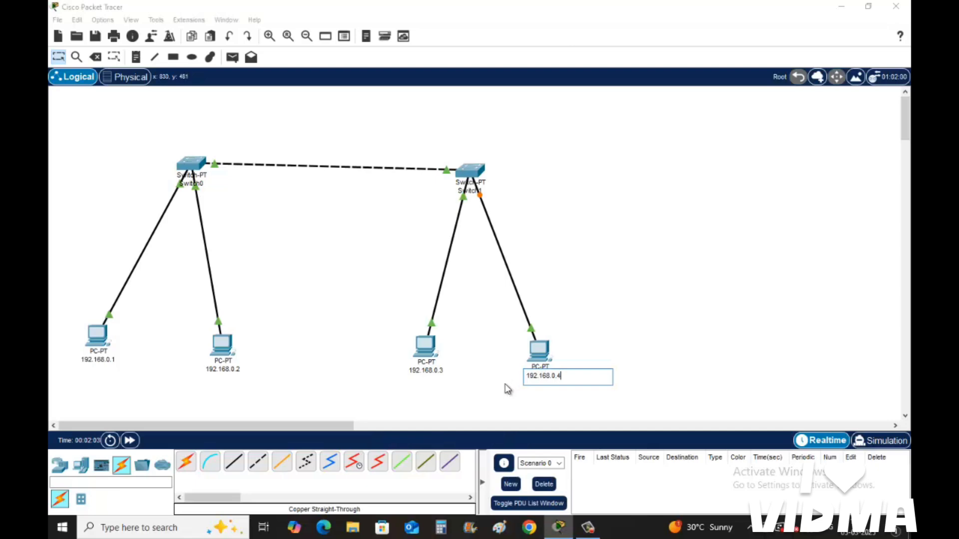
left_click(497, 394)
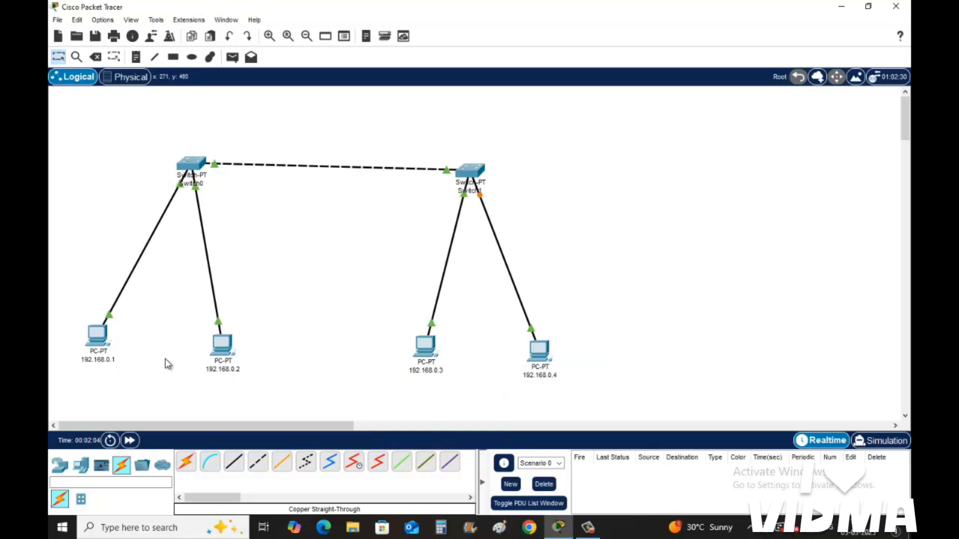
Step: Assign the static IPv4 address 192.168.0.1 with its default subnet mask to the PC labelled 192.168.0.1
double_click(99, 336)
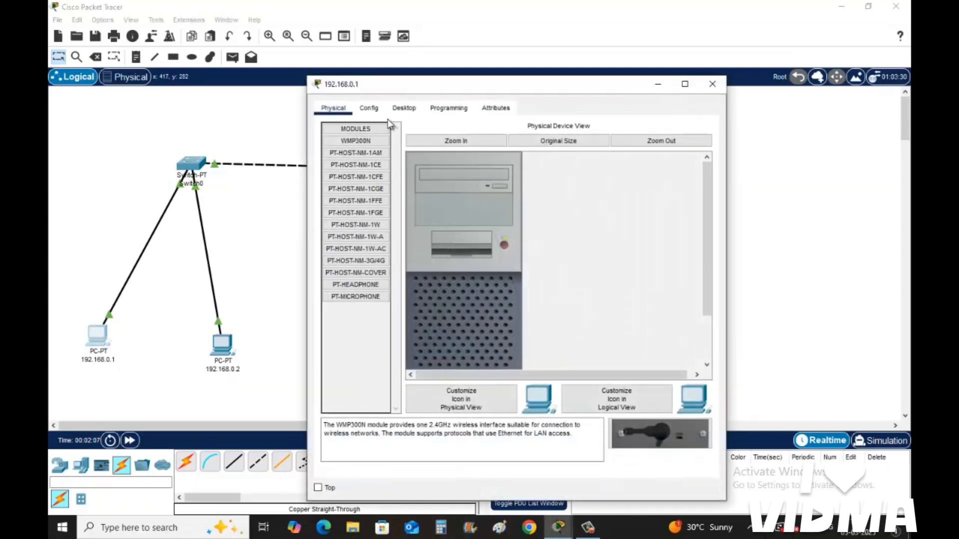
left_click(404, 108)
left_click(365, 159)
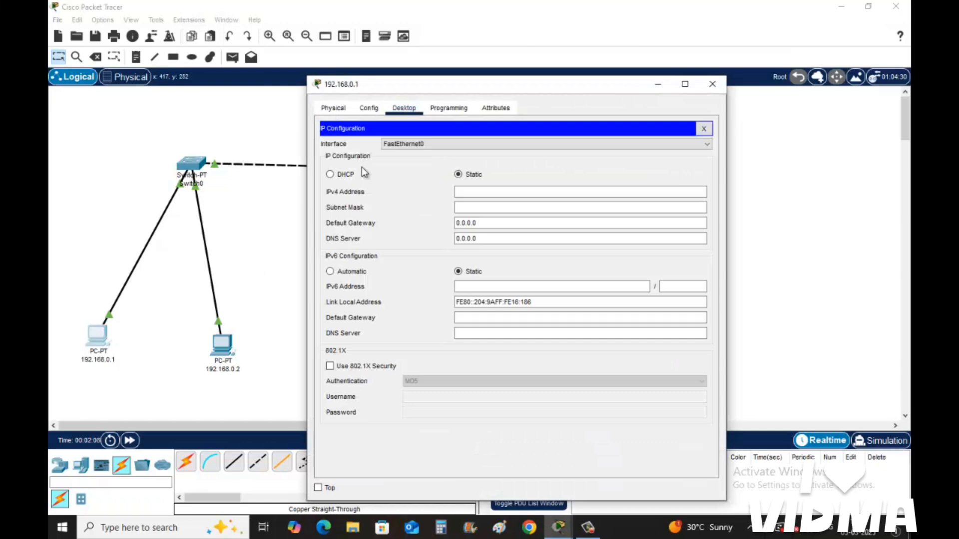
left_click(465, 192)
type("192.168.0.1")
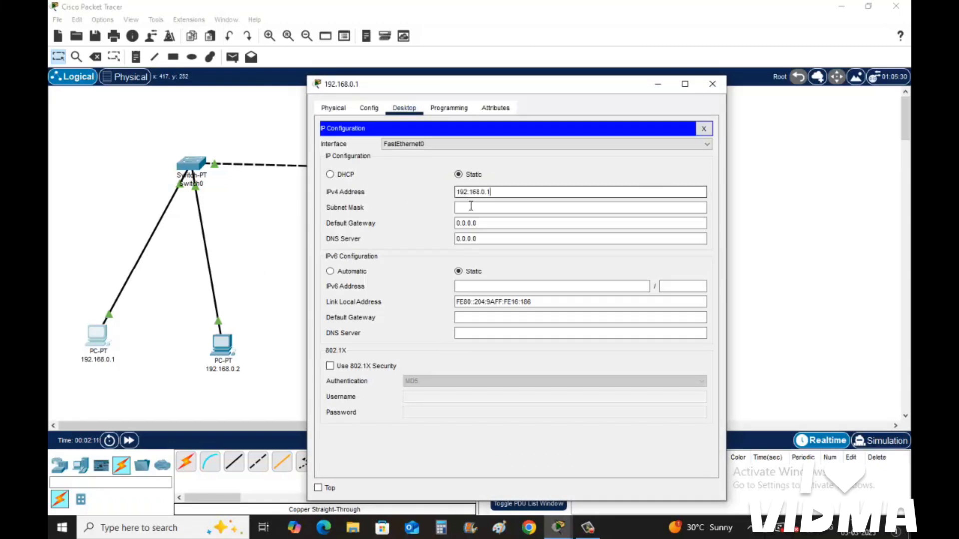
left_click(468, 208)
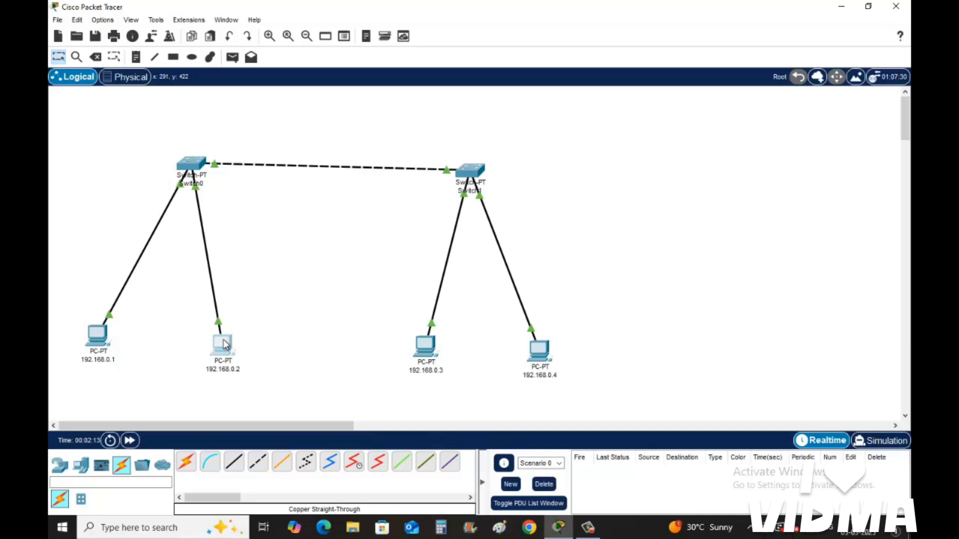
Step: Assign the static IPv4 address 192.168.0.2 with its default subnet mask to the PC labelled 192.168.0.2
left_click(223, 339)
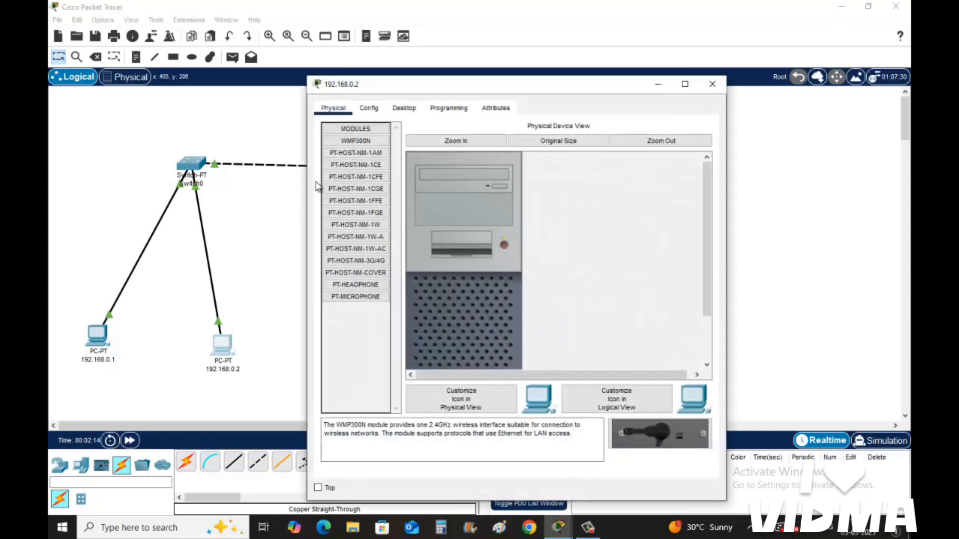
left_click(404, 107)
left_click(346, 166)
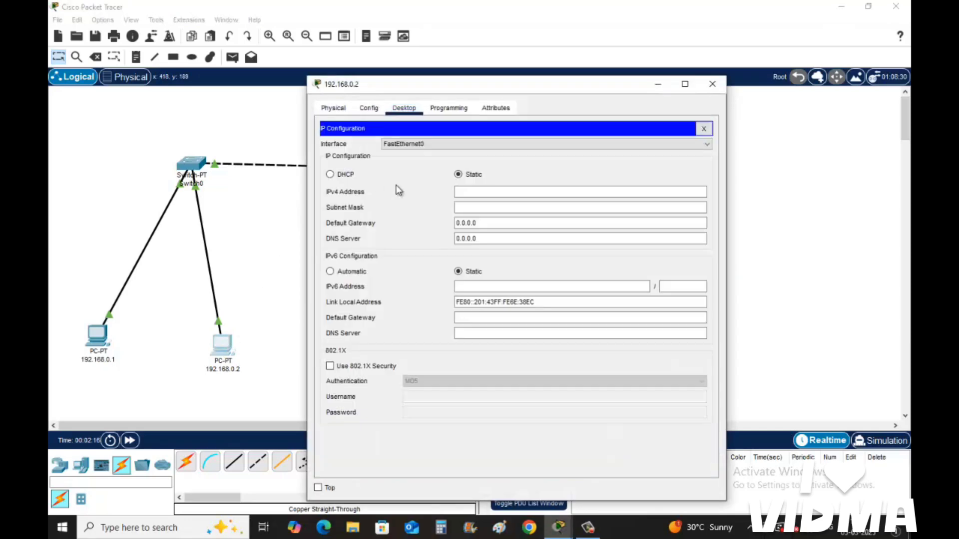
left_click(490, 190)
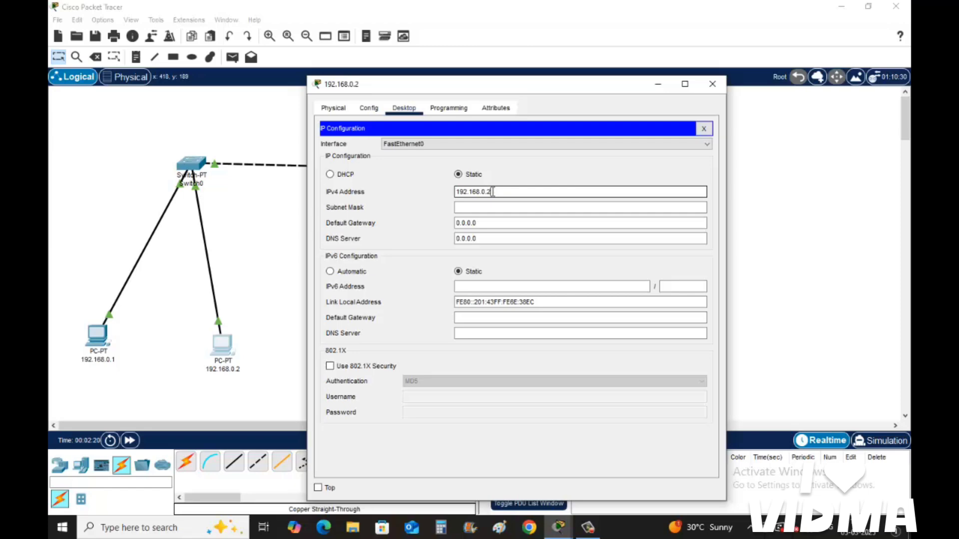
type("192.168.0.2")
left_click(493, 207)
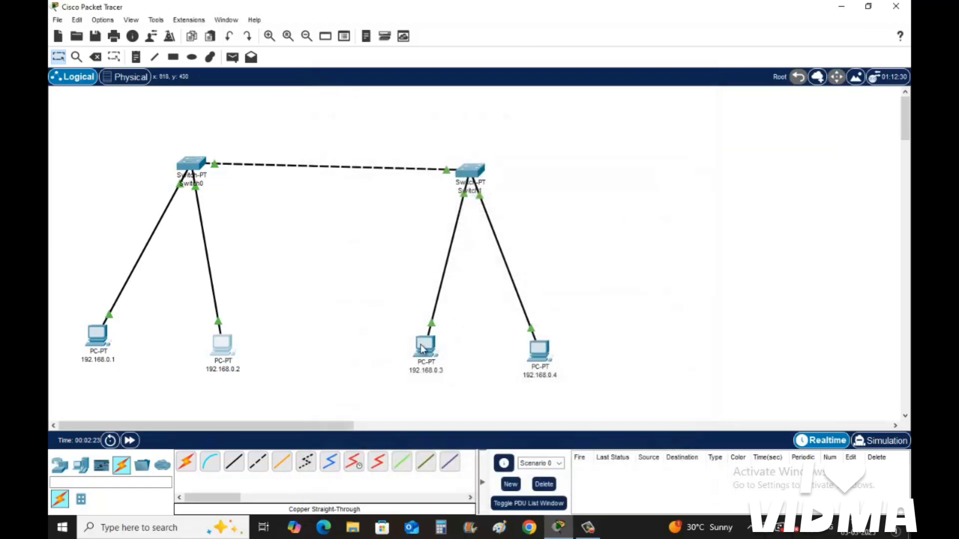
Step: Assign the static IPv4 address 192.168.0.3 with its default subnet mask to the PC labelled 192.168.0.3
left_click(423, 345)
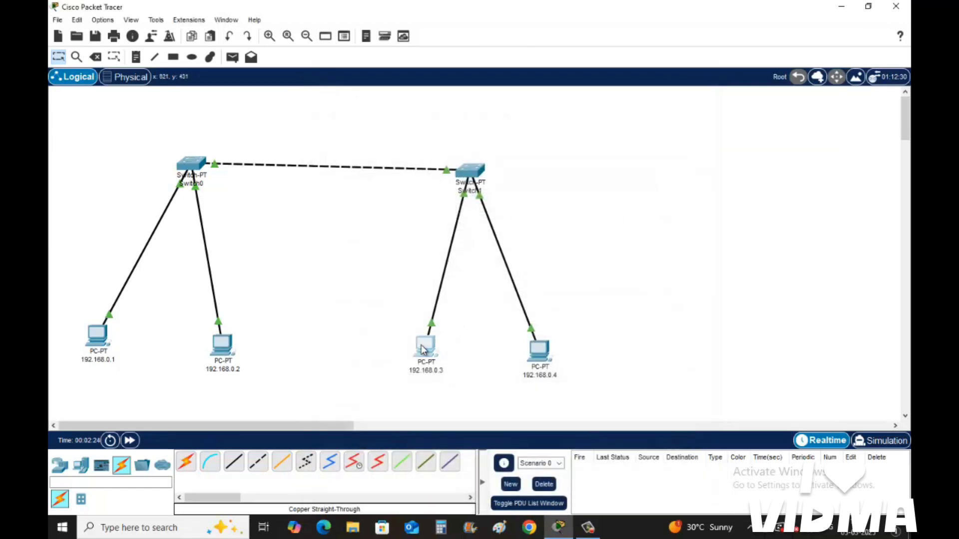
left_click(400, 107)
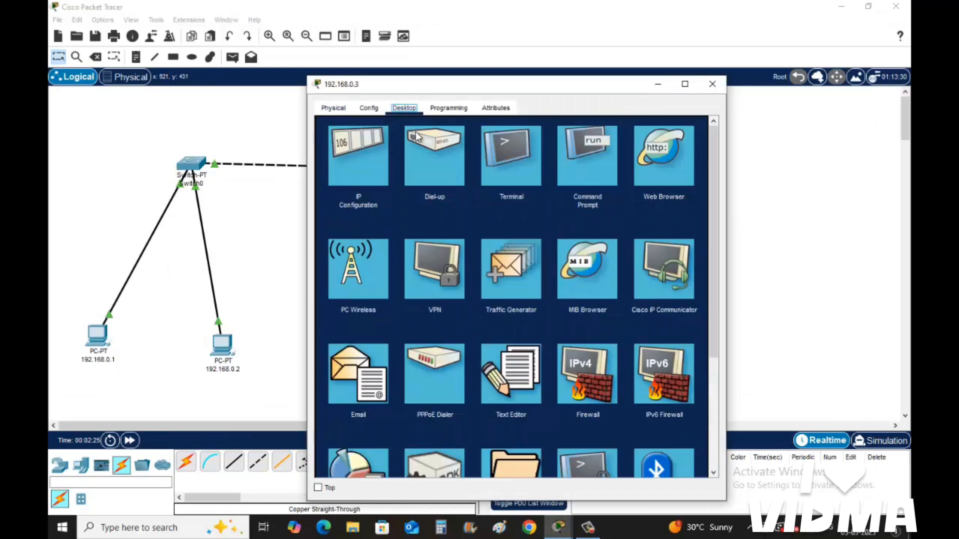
left_click(379, 160)
left_click(478, 191)
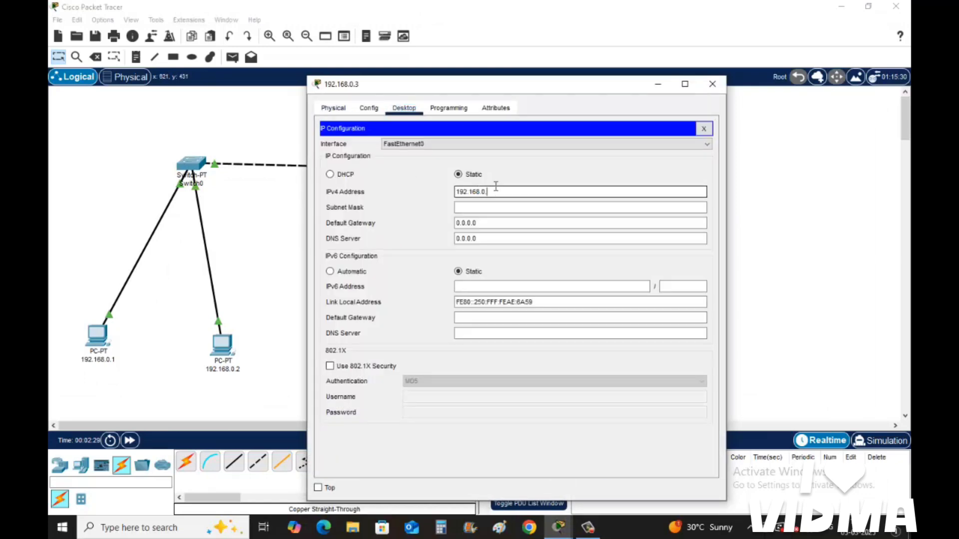
left_click(492, 207)
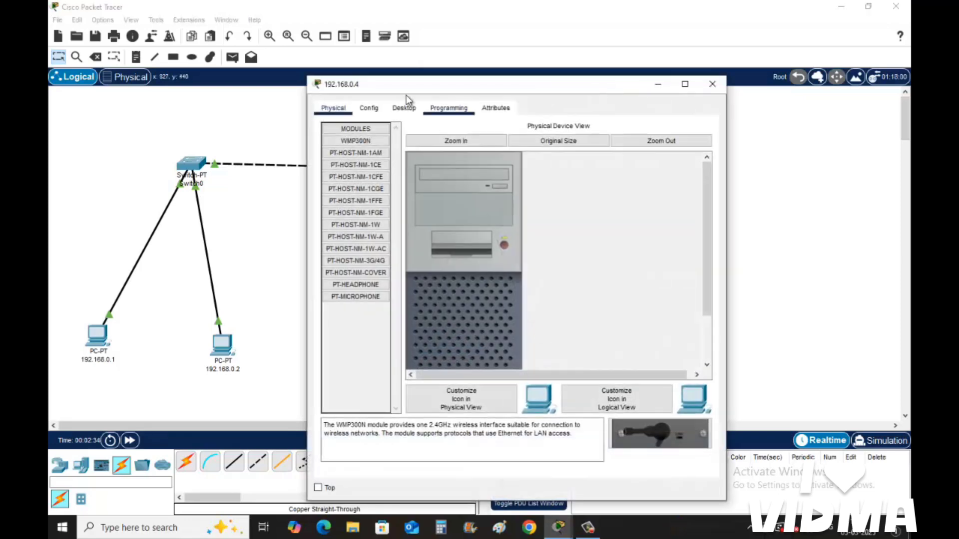
Step: Assign the static IPv4 address 192.168.0.4 with its default subnet mask to the PC labelled 192.168.0.4
left_click(404, 107)
left_click(379, 159)
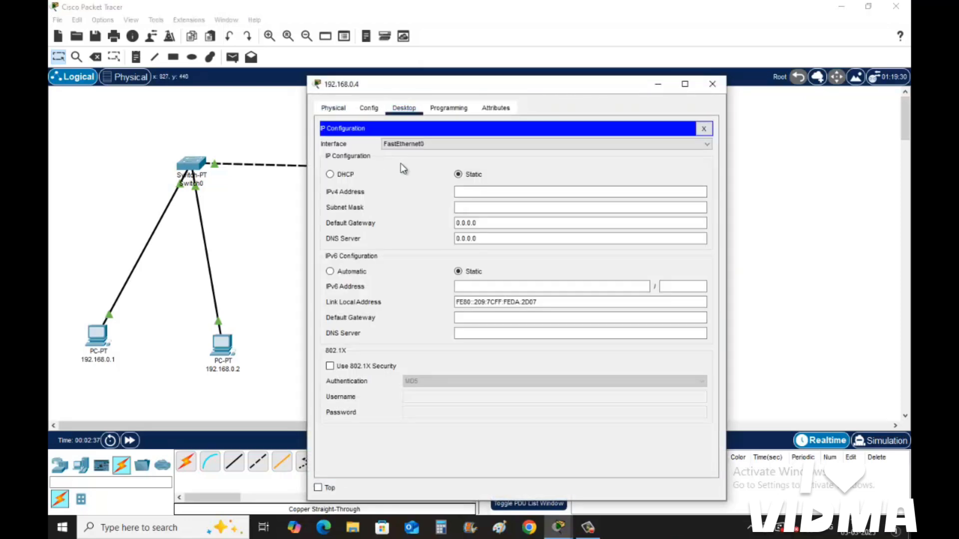
left_click(474, 192)
type("192.168.0.1")
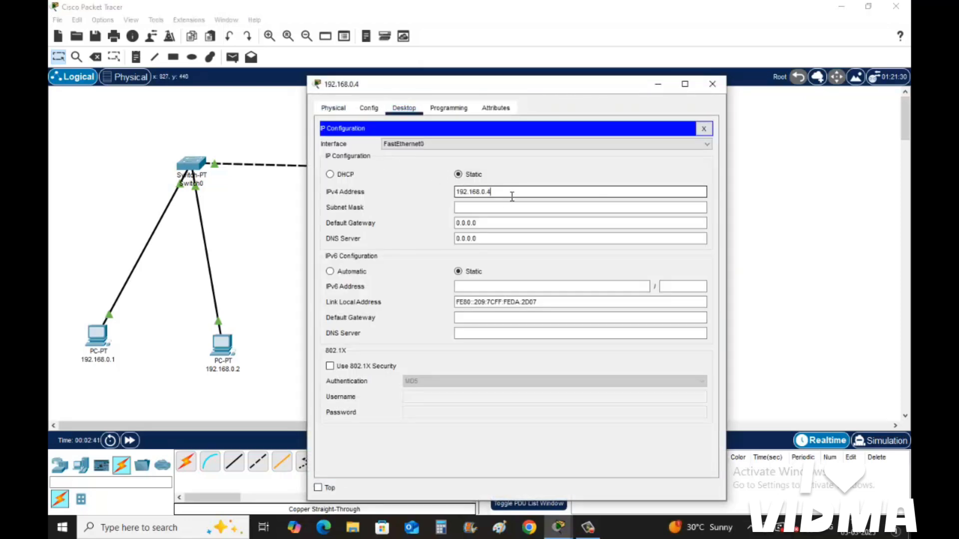
left_click(504, 208)
left_click(712, 84)
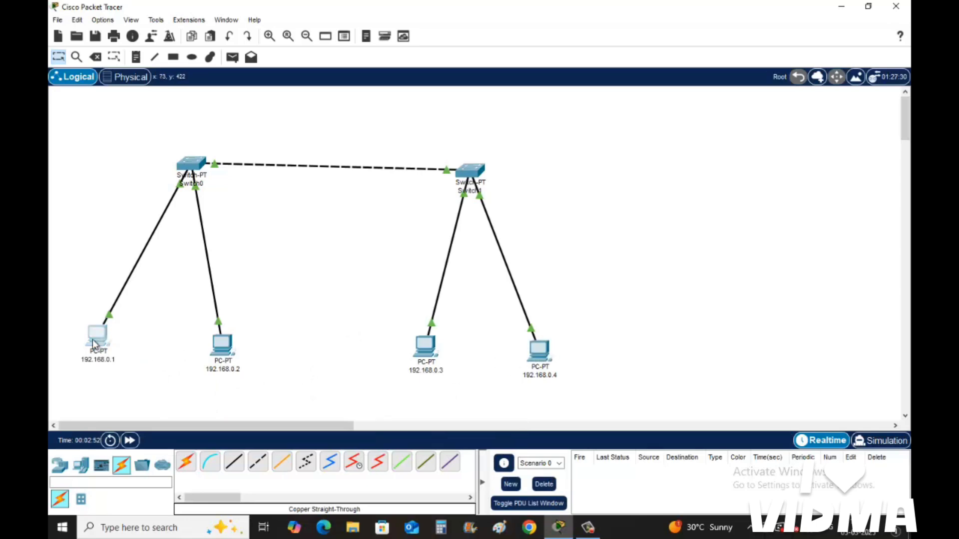
Step: Ping 192.168.0.4 from the Command Prompt of the PC labelled 192.168.0.1, then close the PC's window
left_click(95, 339)
left_click_drag(534, 89, 768, 60)
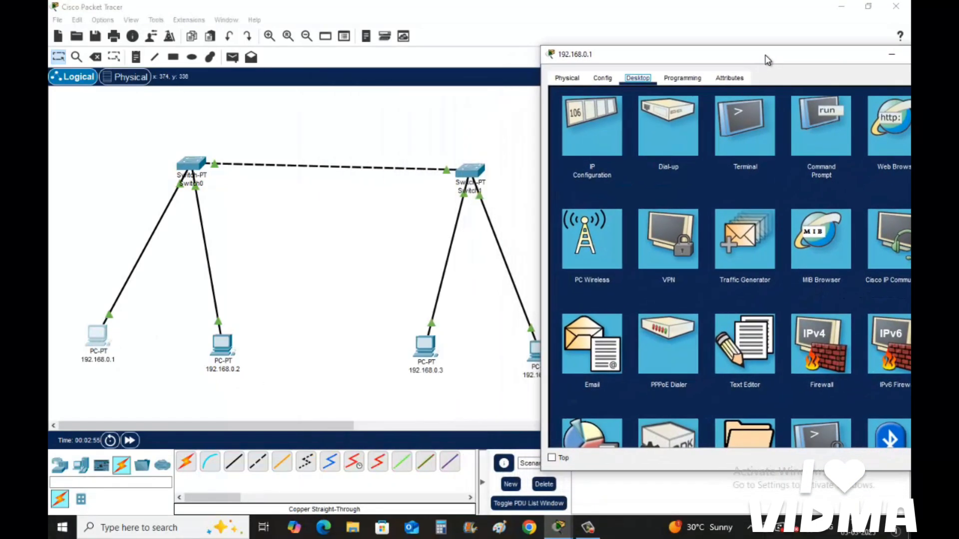
left_click(825, 127)
left_click_drag(746, 65, 760, 64)
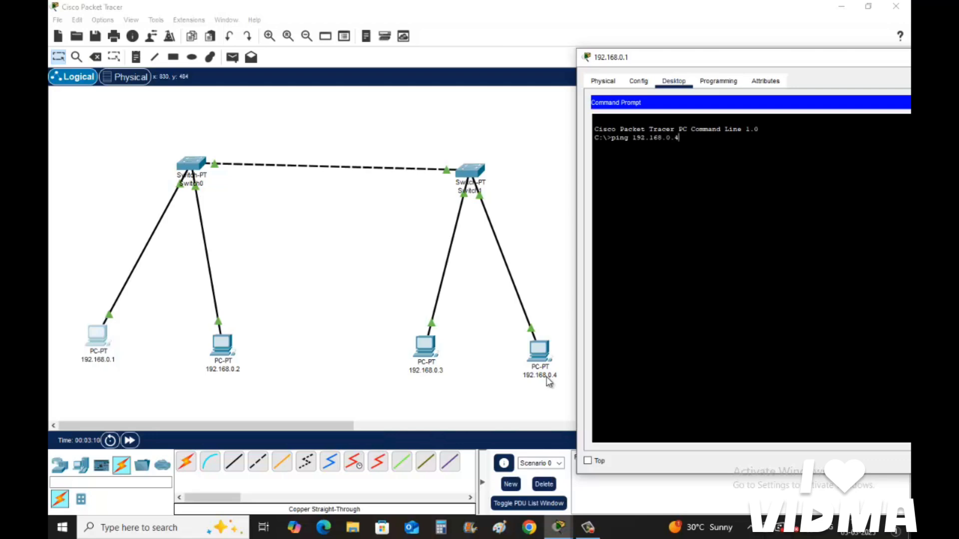
key("Return")
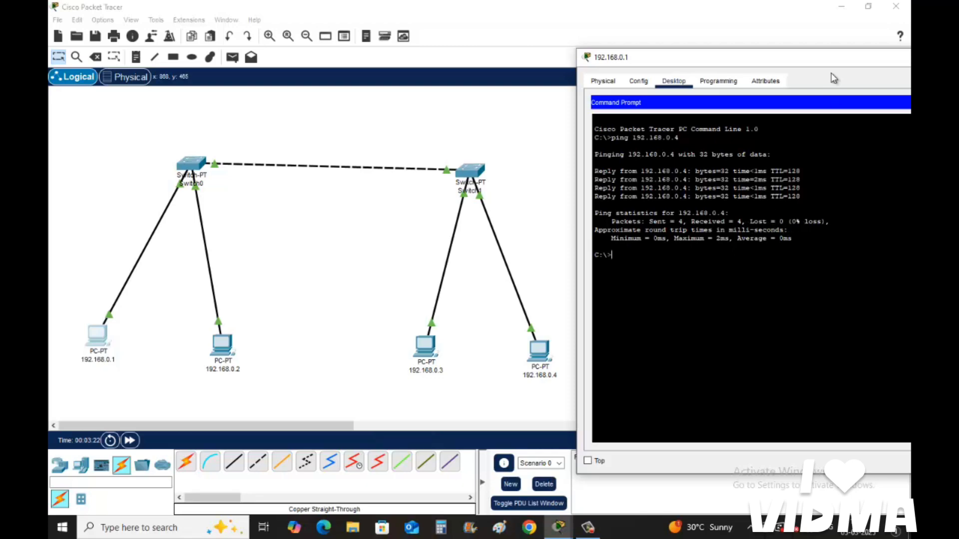
left_click_drag(812, 62, 738, 64)
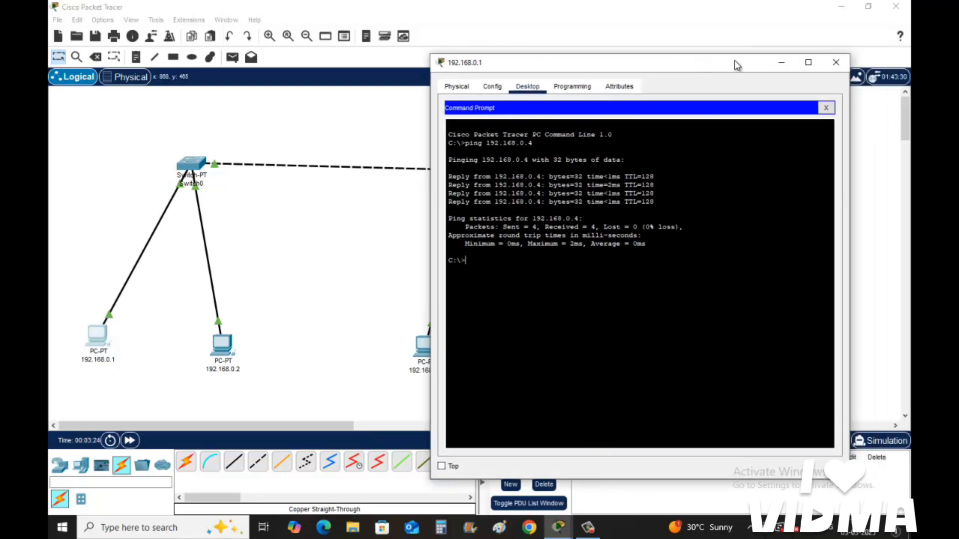
left_click(844, 65)
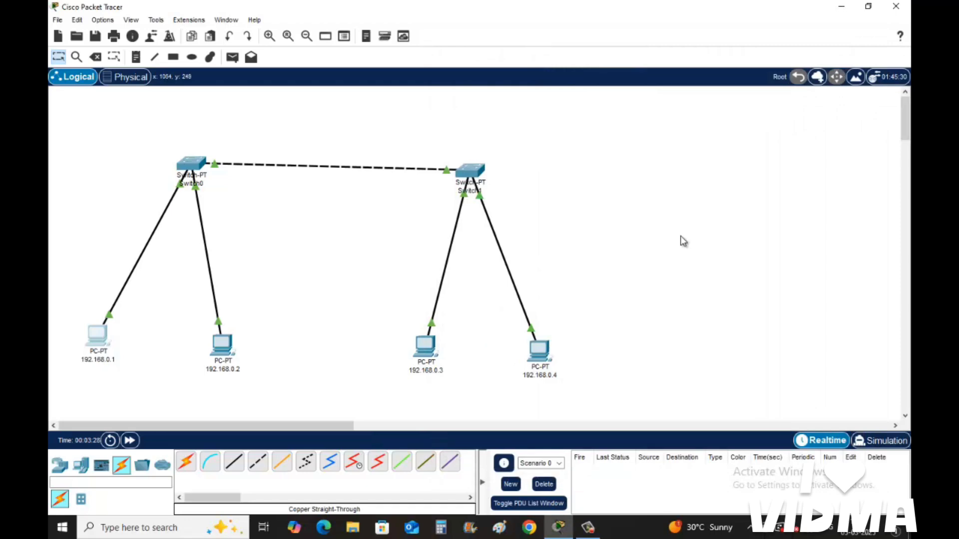
Step: Switch to Simulation mode and limit the IPv4 event filters to ICMP by disabling ARP, DNS, BGP, EIGRP, OSPF, DHCP, HSRP and RIP
left_click(885, 442)
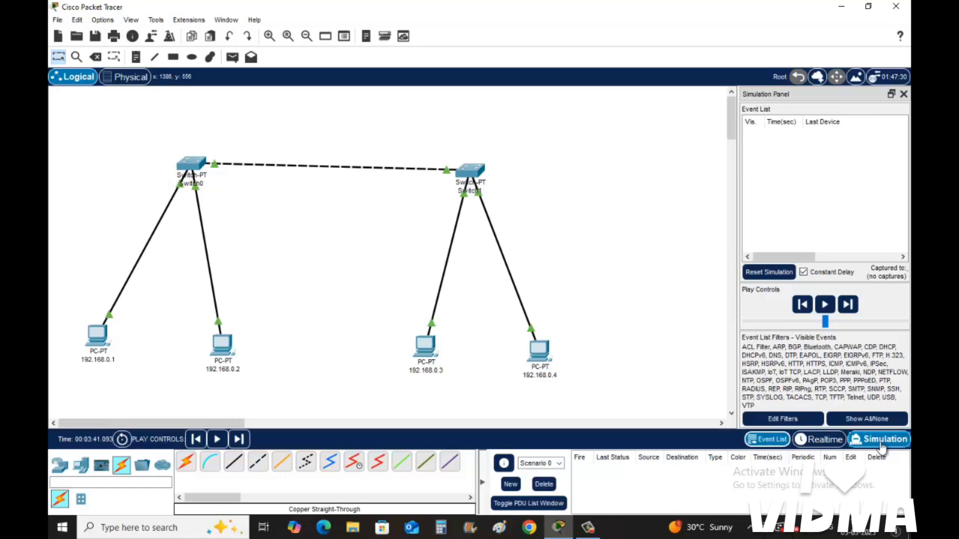
left_click(784, 420)
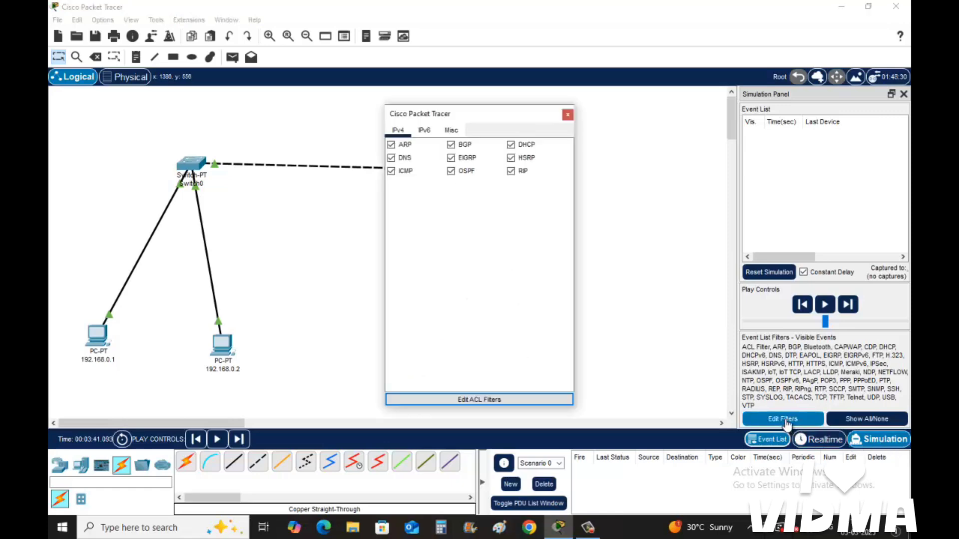
left_click(391, 145)
left_click(393, 160)
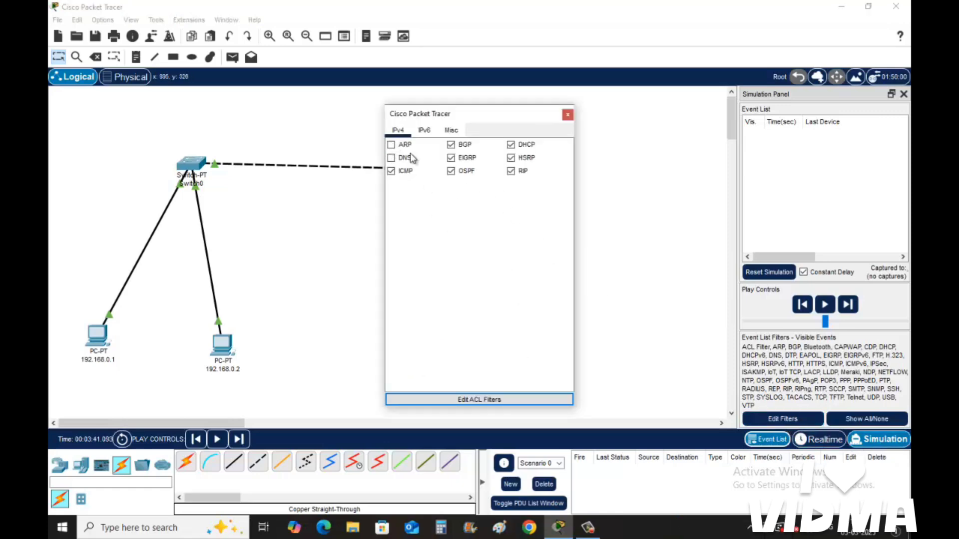
left_click(451, 171)
left_click(511, 145)
left_click(511, 158)
left_click(511, 171)
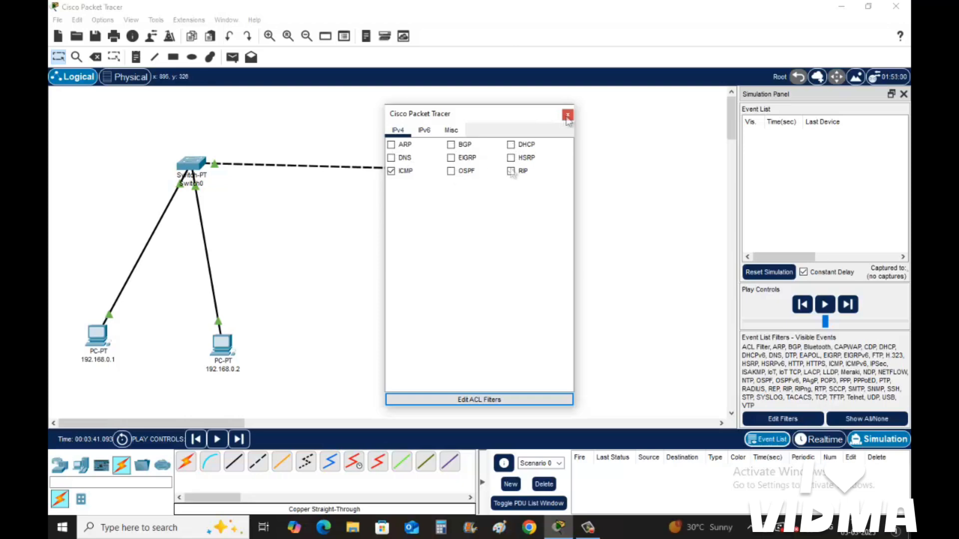
left_click(568, 115)
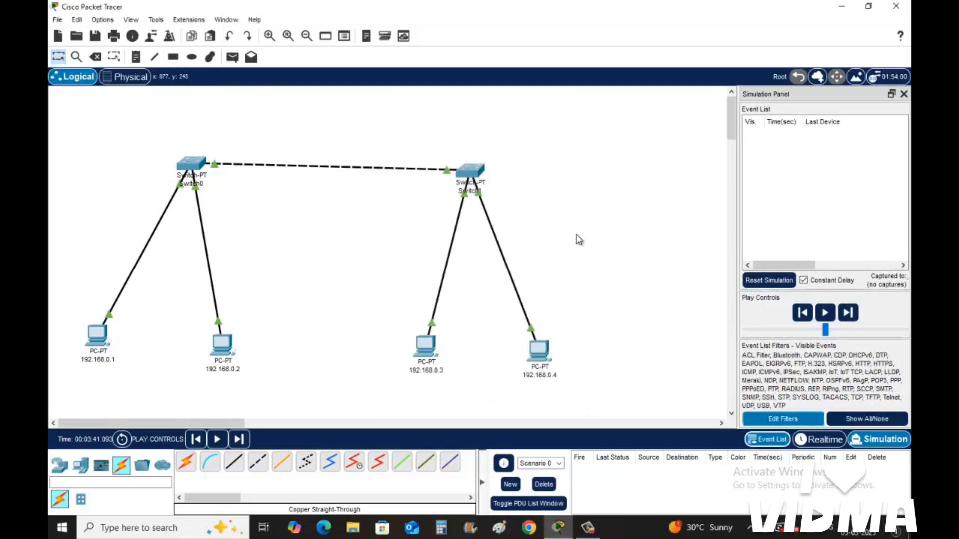
Step: Add a simple PDU from the PC 192.168.0.1 to the PC 192.168.0.4 and play the simulation
left_click(233, 56)
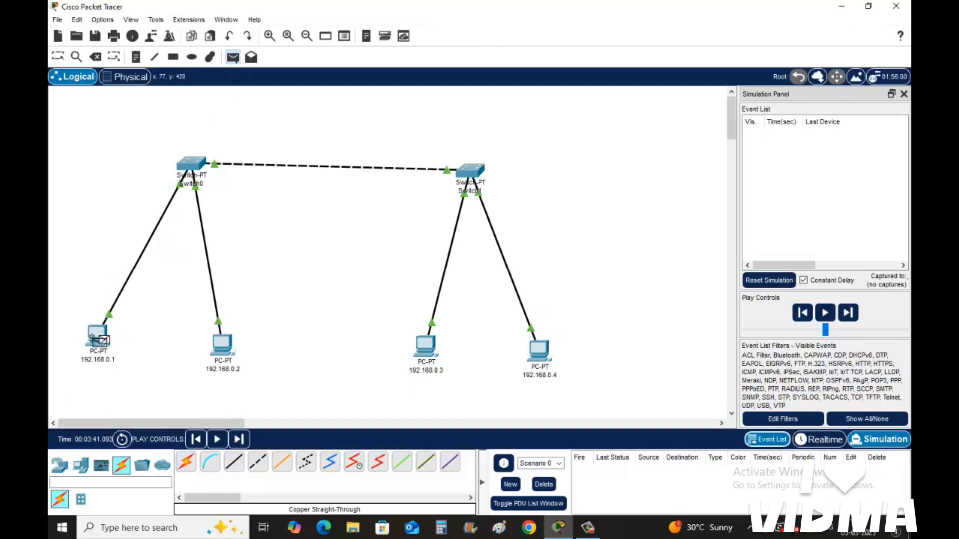
left_click(91, 335)
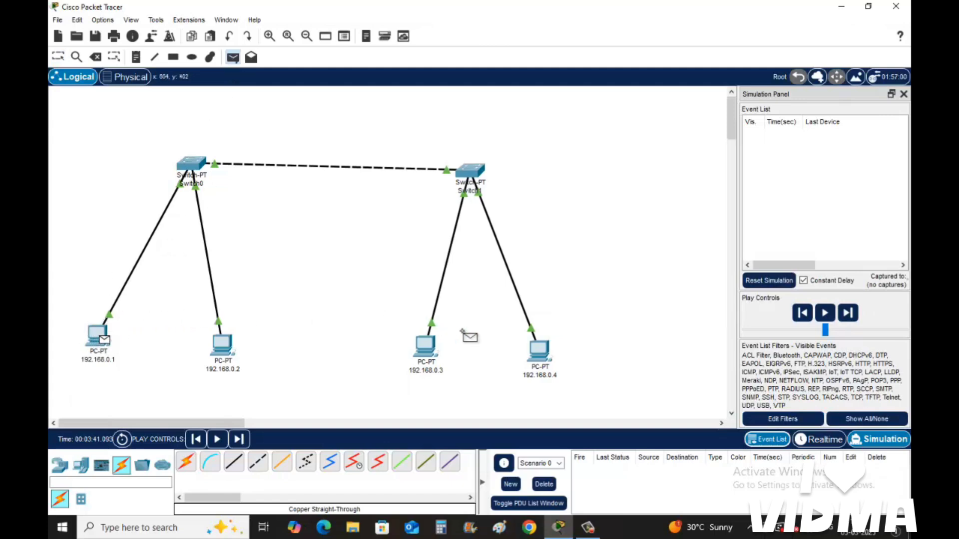
left_click(540, 349)
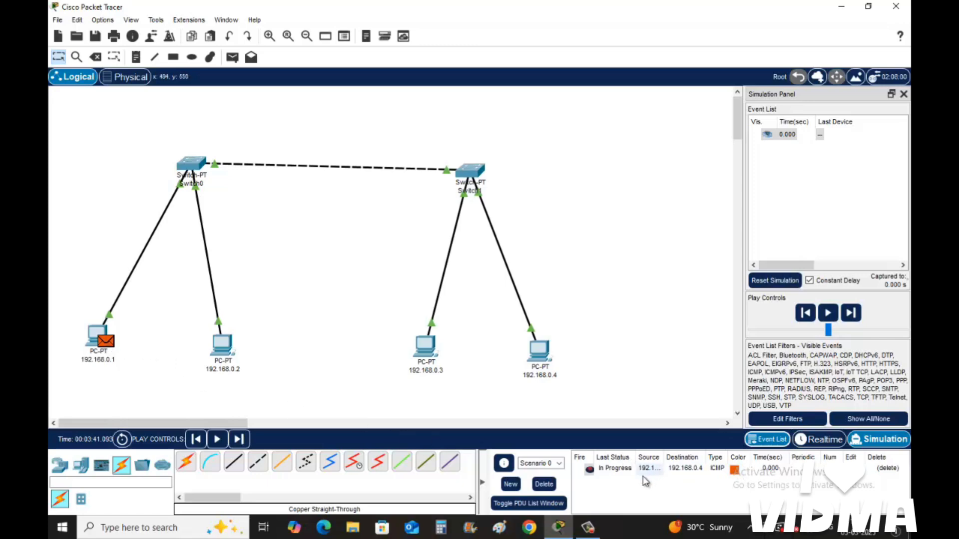
left_click(828, 314)
left_click(828, 314)
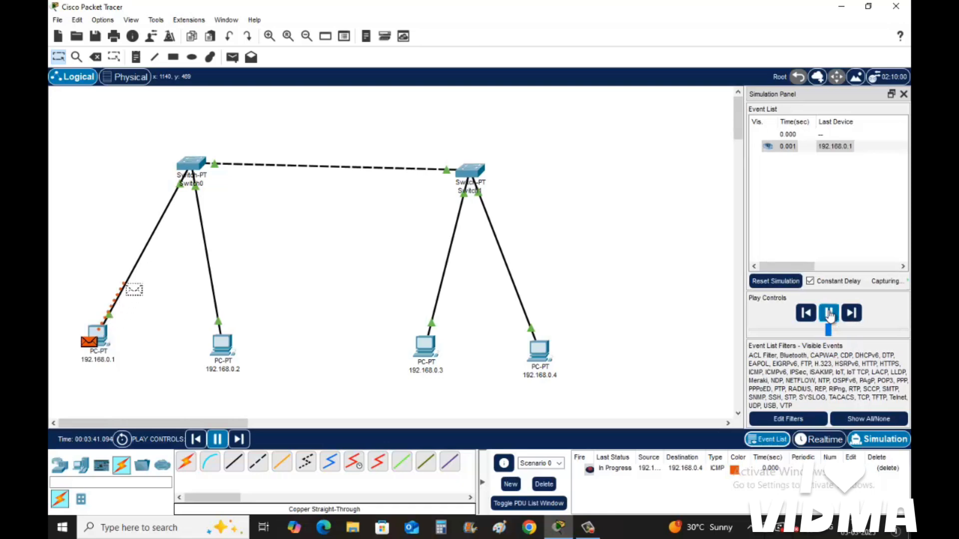